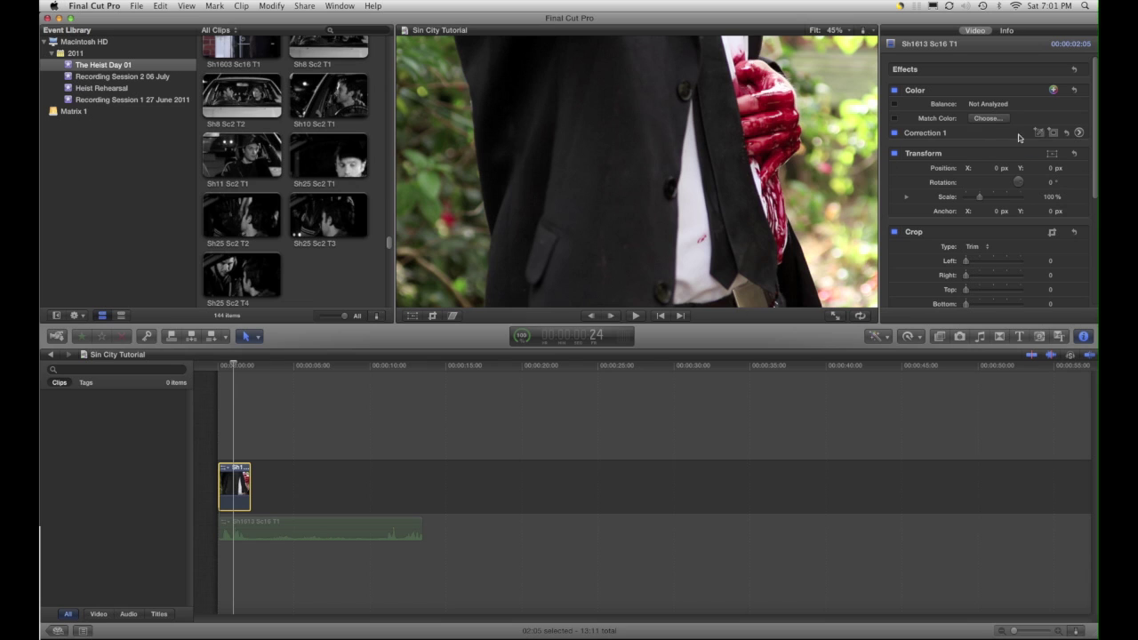
Step: Add a shape mask to Correction 1 and center it over the bloody hand
{"action": "left_click", "coordinate": [1053, 134]}
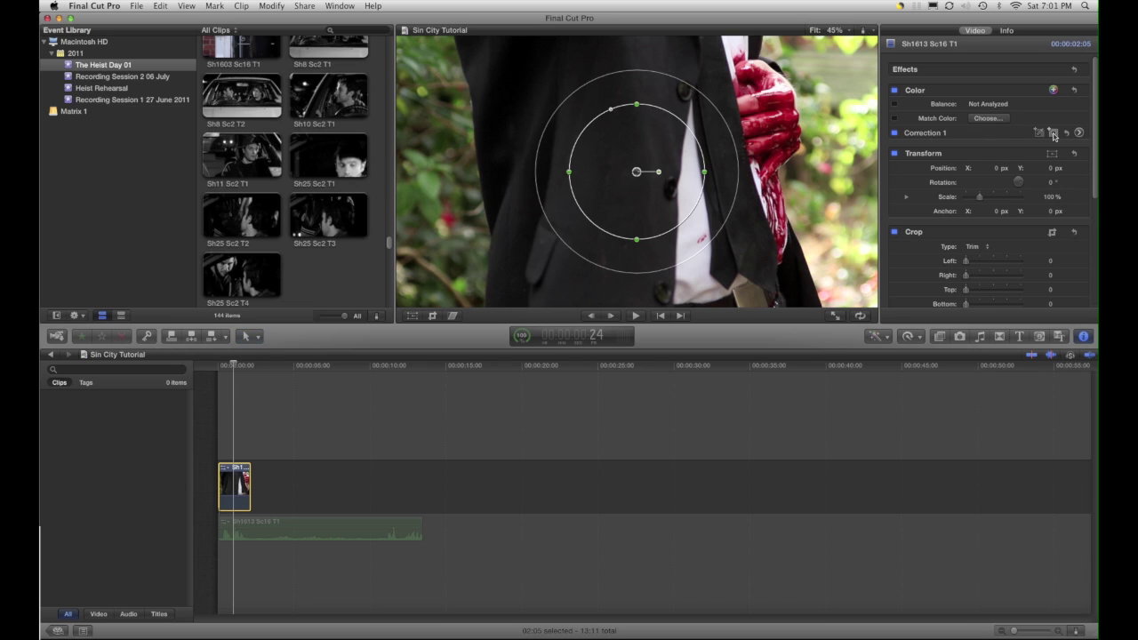
{"action": "left_click_drag", "start_coordinate": [636, 171], "coordinate": [772, 125]}
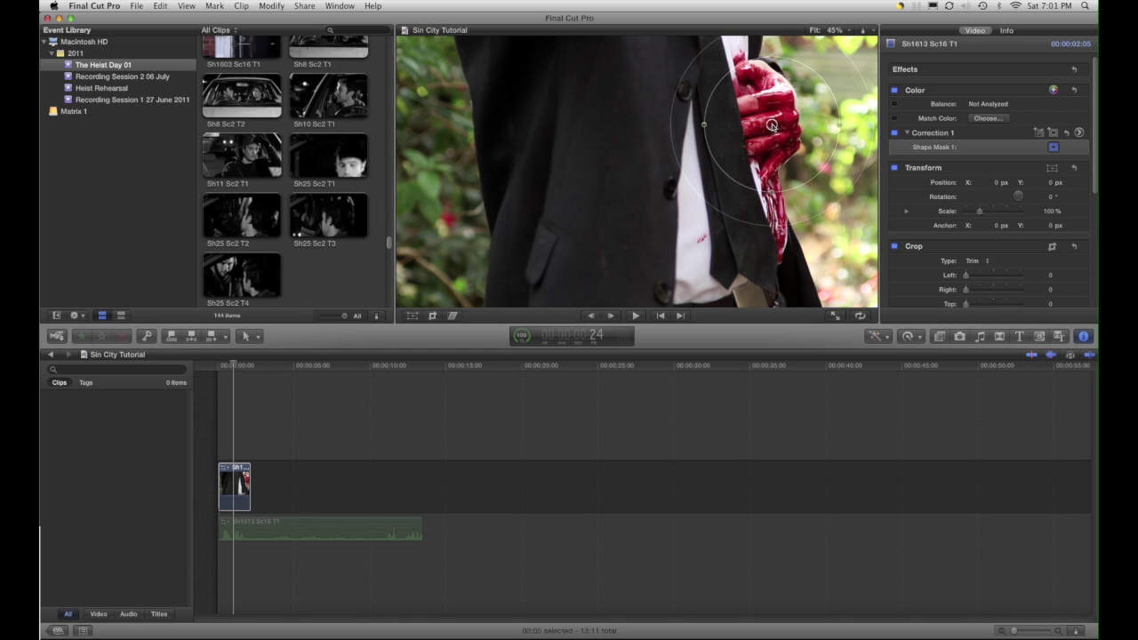
{"action": "mouse_move", "coordinate": [765, 159]}
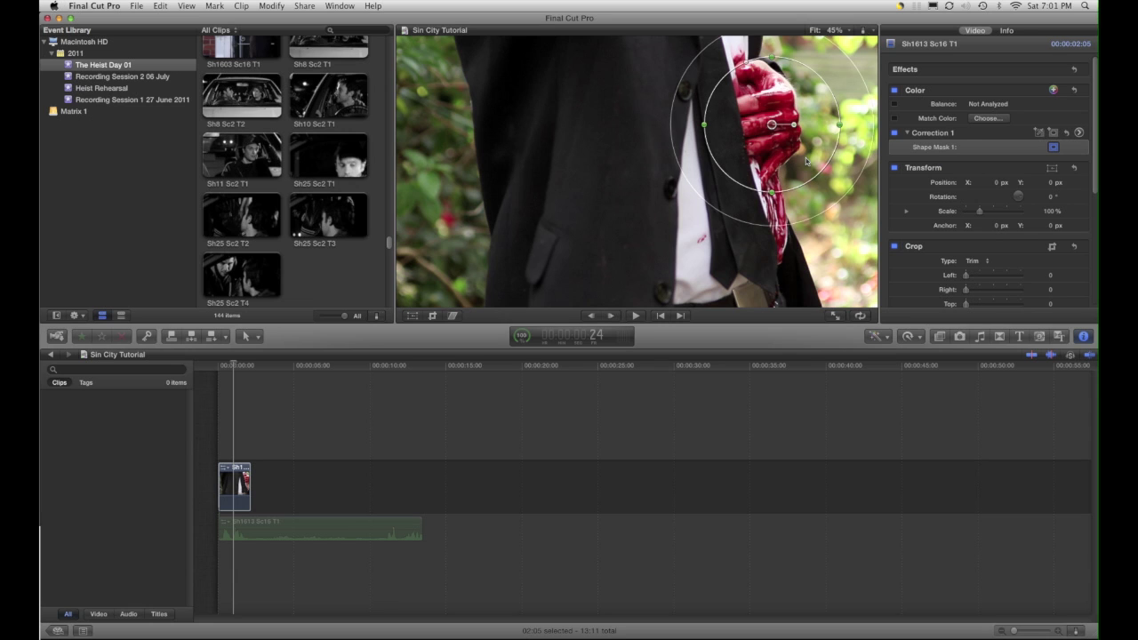
Step: Set Correction 1's global saturation outside the mask to -100% and narrow the shape mask to an upright oval around the hand
{"action": "left_click", "coordinate": [1080, 132]}
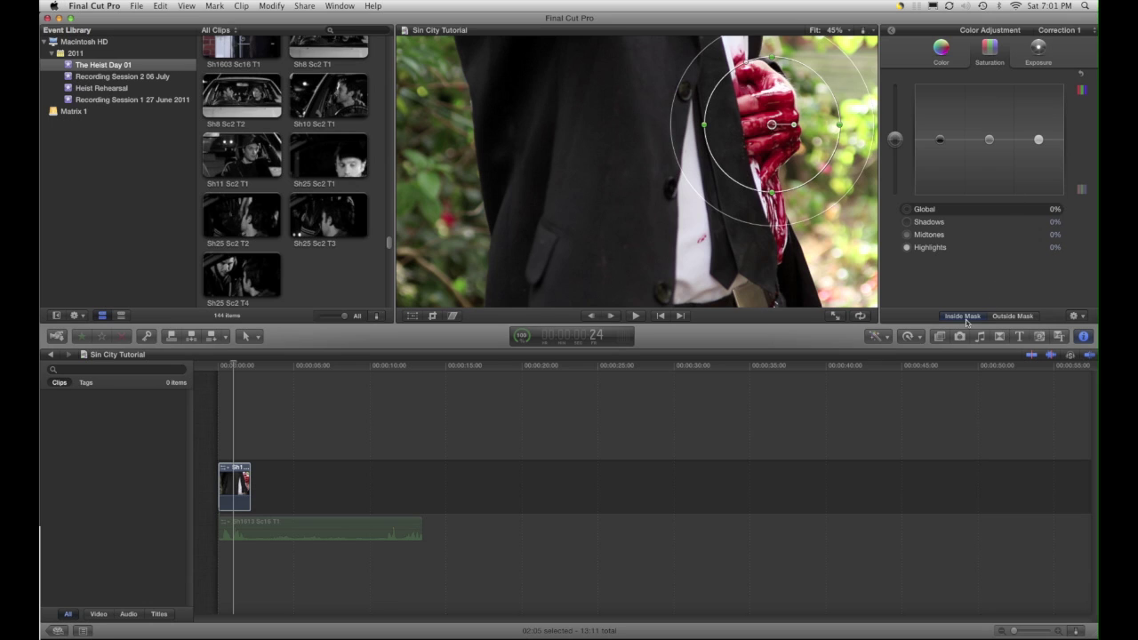
{"action": "left_click", "coordinate": [1009, 318]}
{"action": "left_click_drag", "start_coordinate": [897, 140], "coordinate": [895, 203]}
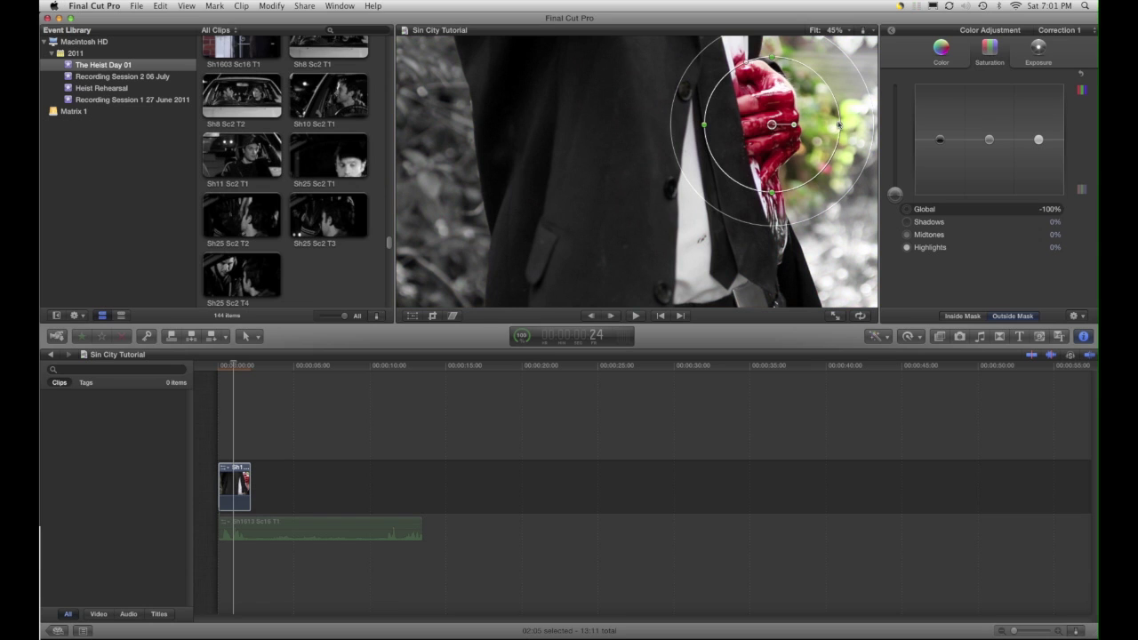
{"action": "left_click_drag", "start_coordinate": [840, 125], "coordinate": [766, 132]}
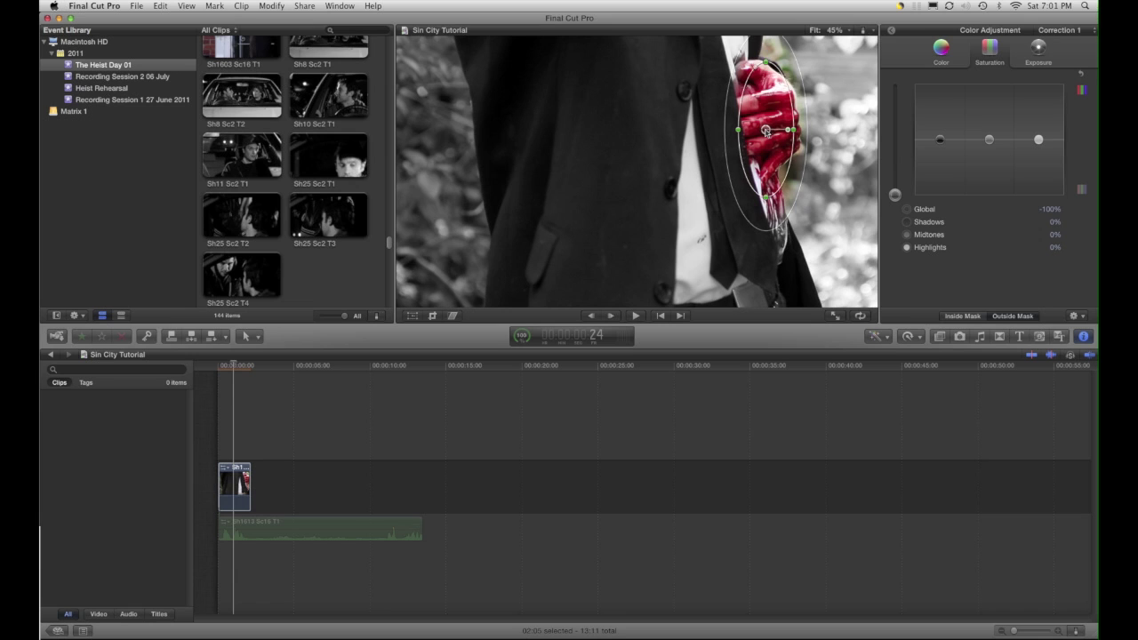
{"action": "left_click", "coordinate": [891, 31]}
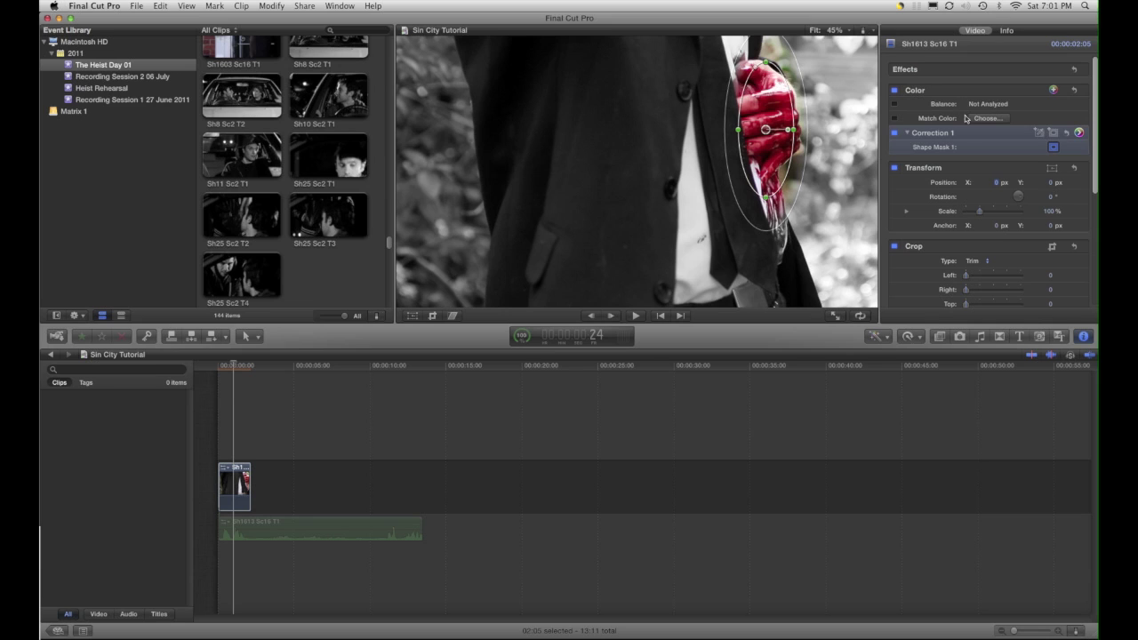
Step: Add a color mask to Correction 1 and sample the red shades of the bloody hand for it
{"action": "left_click", "coordinate": [1040, 135]}
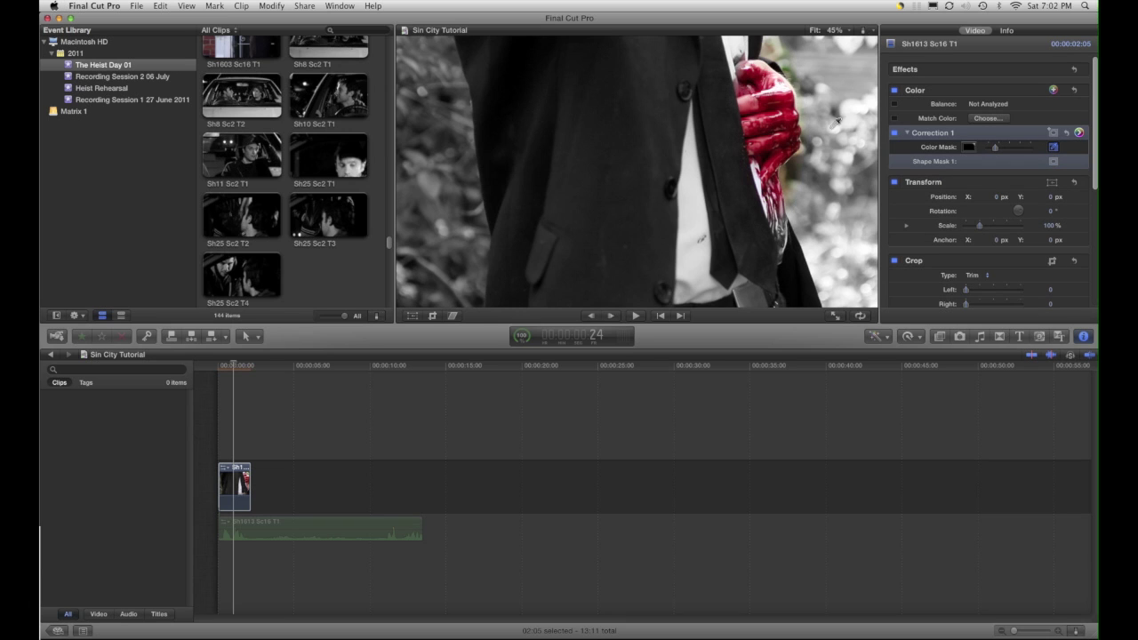
{"action": "left_click", "coordinate": [787, 117]}
{"action": "left_click", "coordinate": [768, 118], "text": "shift"}
{"action": "left_click", "coordinate": [761, 114], "text": "shift"}
{"action": "left_click", "coordinate": [775, 88], "text": "shift"}
{"action": "left_click_drag", "start_coordinate": [769, 108], "coordinate": [770, 108]}
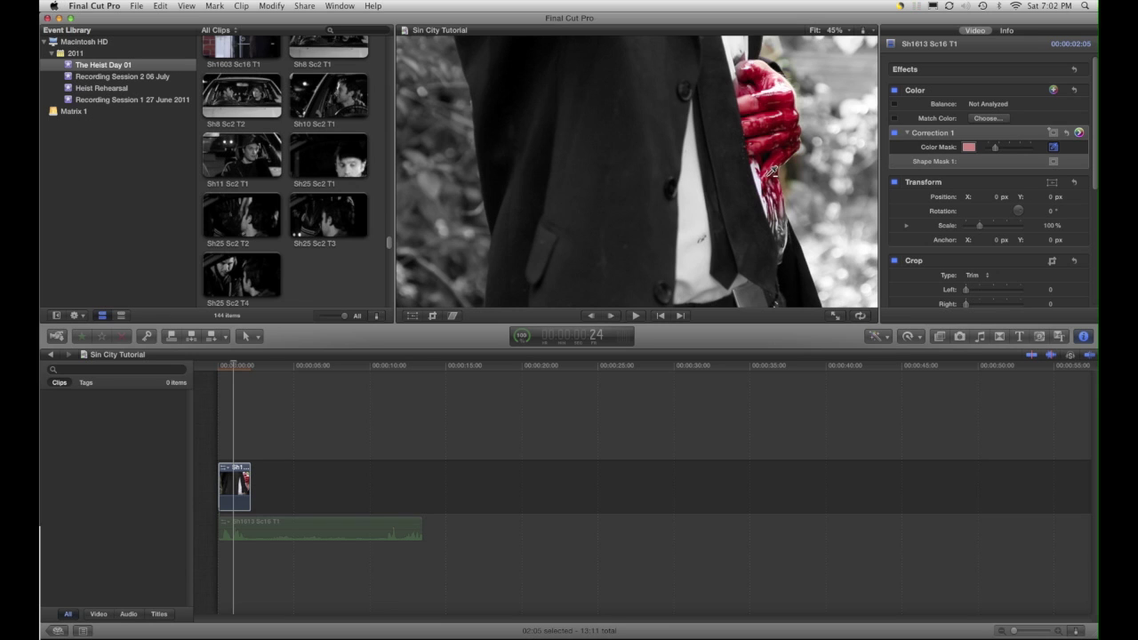
{"action": "left_click", "coordinate": [788, 175]}
Step: Shorten Shape Mask 1 and reposition it so its oval fits the fist closely
{"action": "left_click", "coordinate": [1056, 163]}
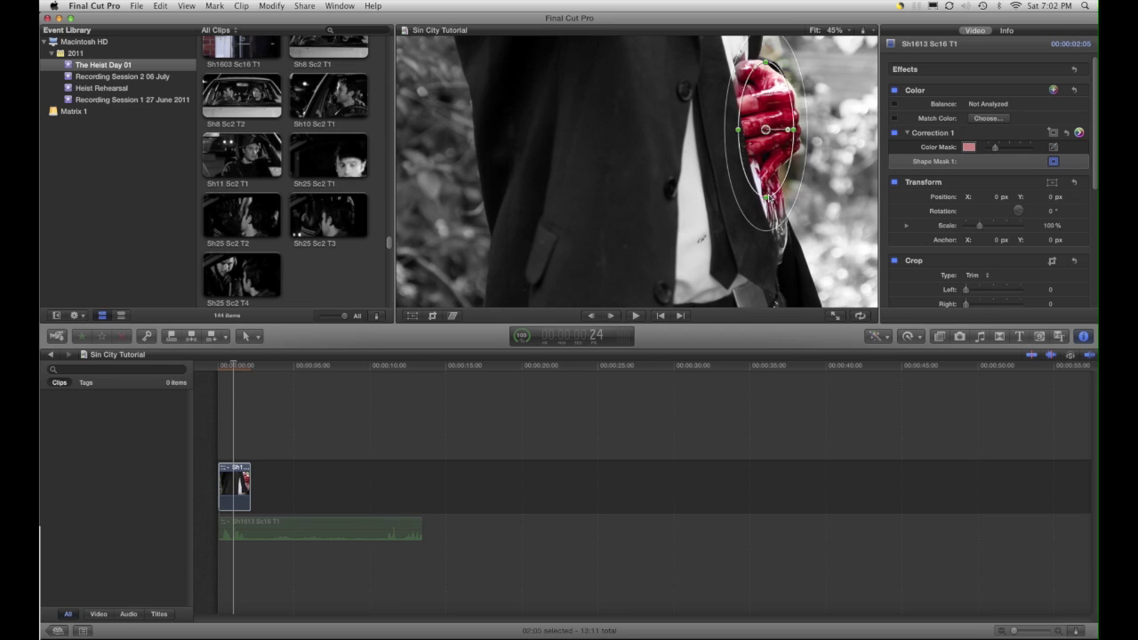
{"action": "left_click_drag", "start_coordinate": [760, 197], "coordinate": [760, 212]}
{"action": "mouse_move", "coordinate": [766, 130]}
{"action": "left_mouse_down"}
{"action": "mouse_move", "coordinate": [758, 136]}
{"action": "mouse_move", "coordinate": [763, 128]}
{"action": "left_mouse_up"}
{"action": "left_click_drag", "start_coordinate": [763, 214], "coordinate": [763, 173]}
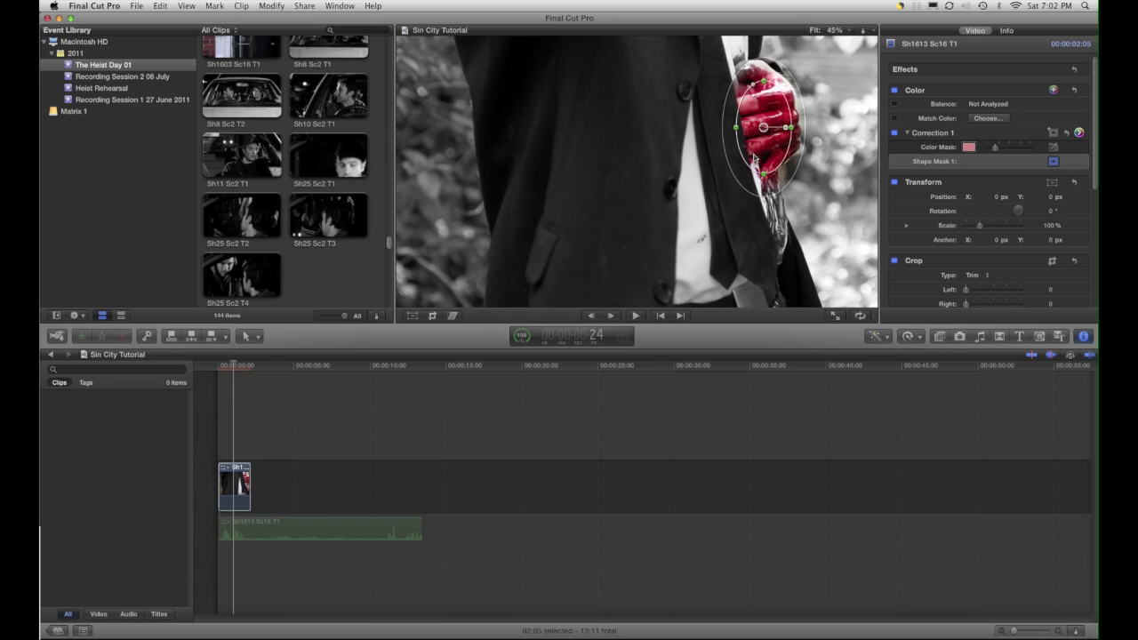
{"action": "left_click_drag", "start_coordinate": [763, 127], "coordinate": [759, 119]}
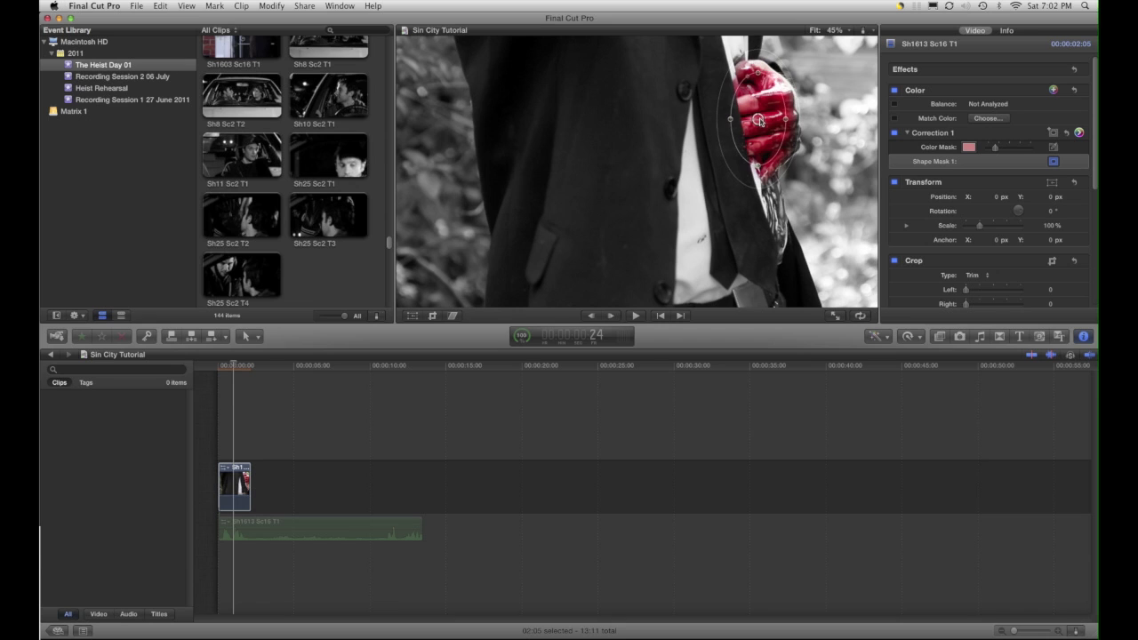
{"action": "left_click_drag", "start_coordinate": [760, 166], "coordinate": [760, 174]}
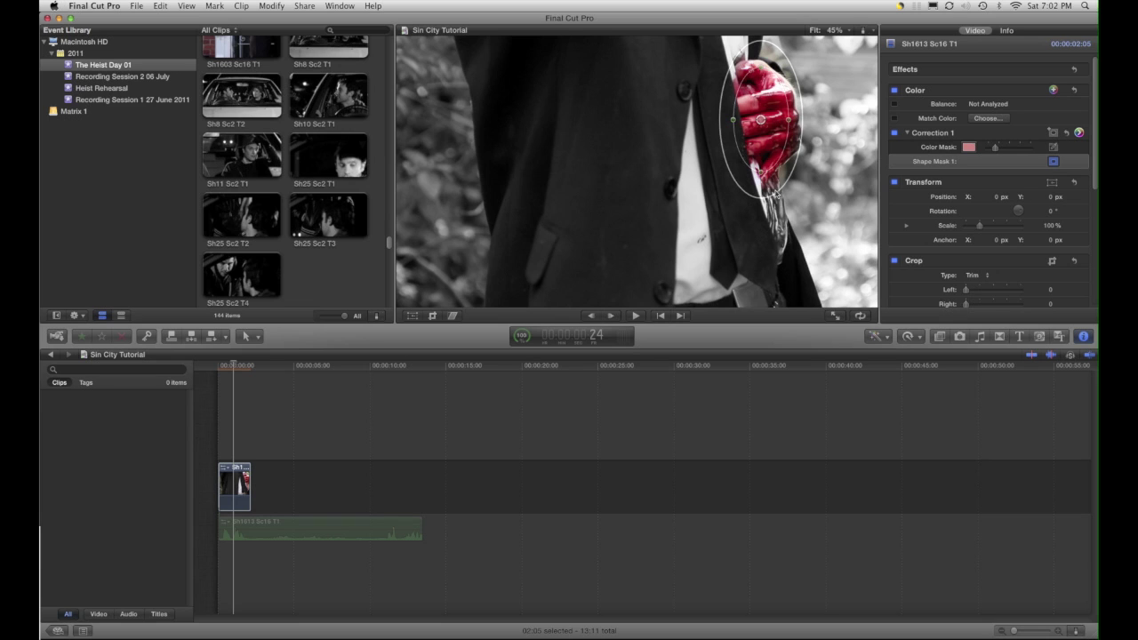
Step: Add a second shape mask, fit it as a thin tilted ellipse along the blood-soaked area below the fist, and hide its outline
{"action": "left_click", "coordinate": [1052, 132]}
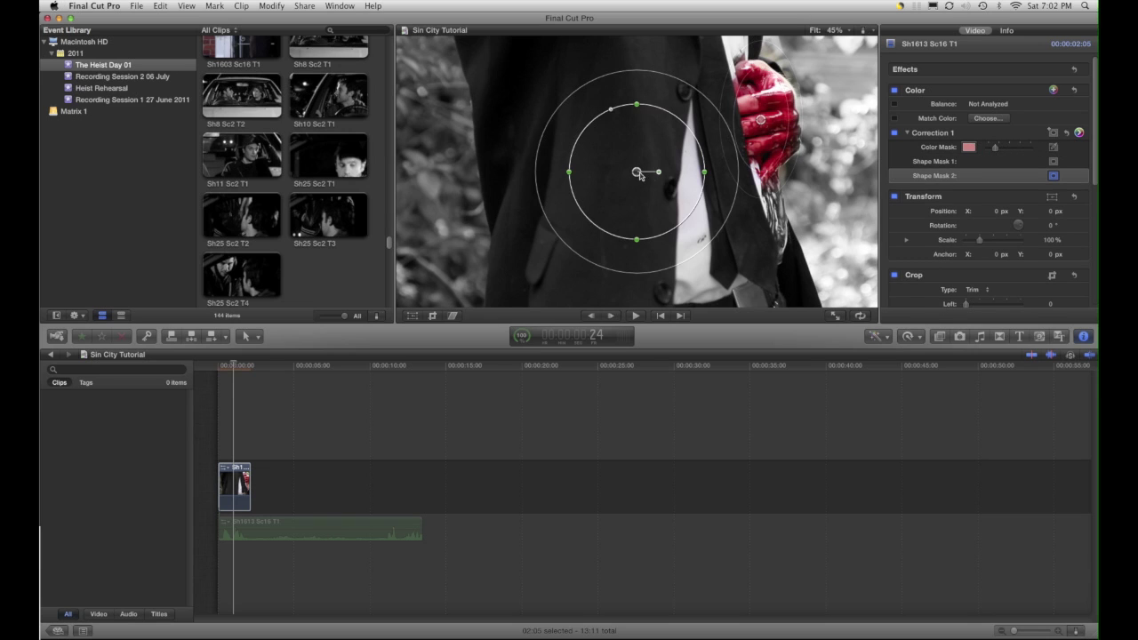
{"action": "left_click_drag", "start_coordinate": [636, 173], "coordinate": [775, 207]}
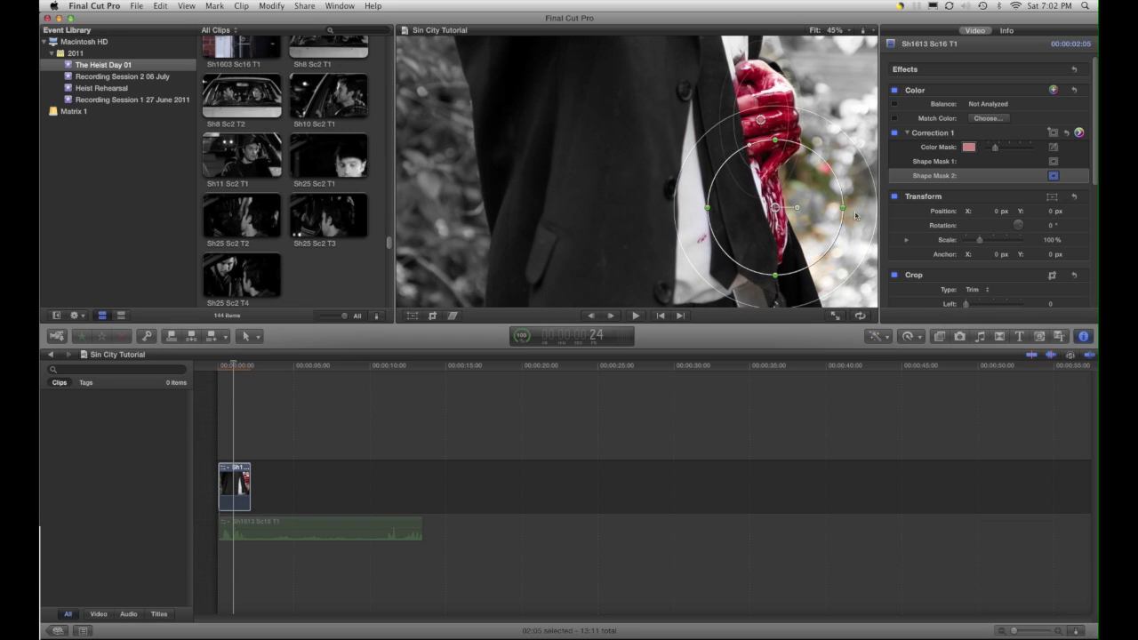
{"action": "left_click_drag", "start_coordinate": [845, 210], "coordinate": [800, 269]}
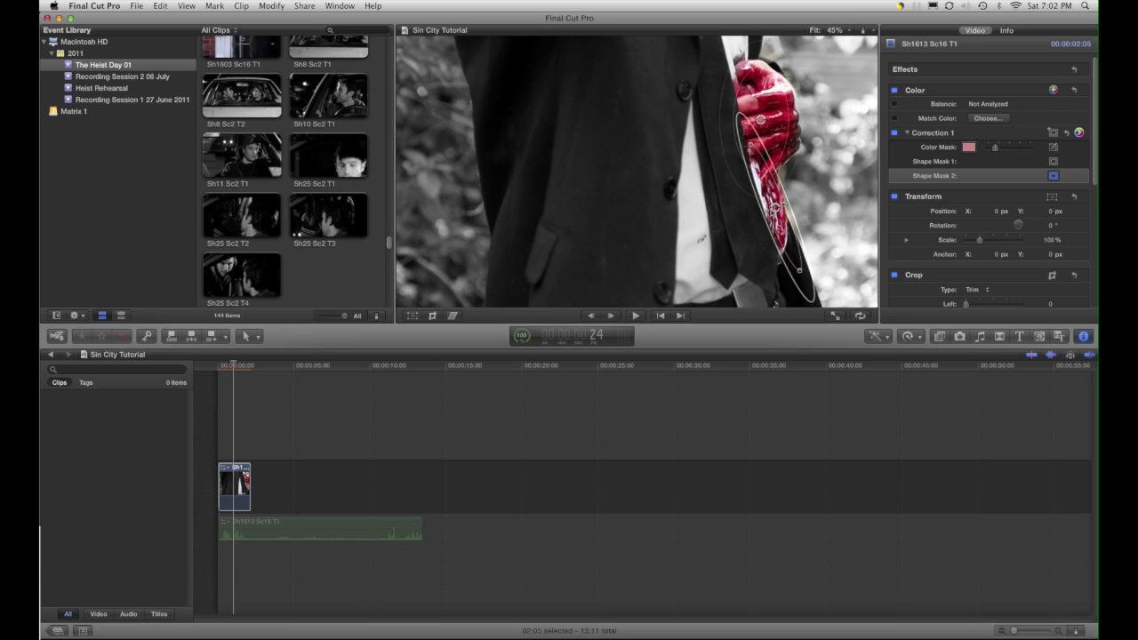
{"action": "left_click_drag", "start_coordinate": [793, 204], "coordinate": [794, 207]}
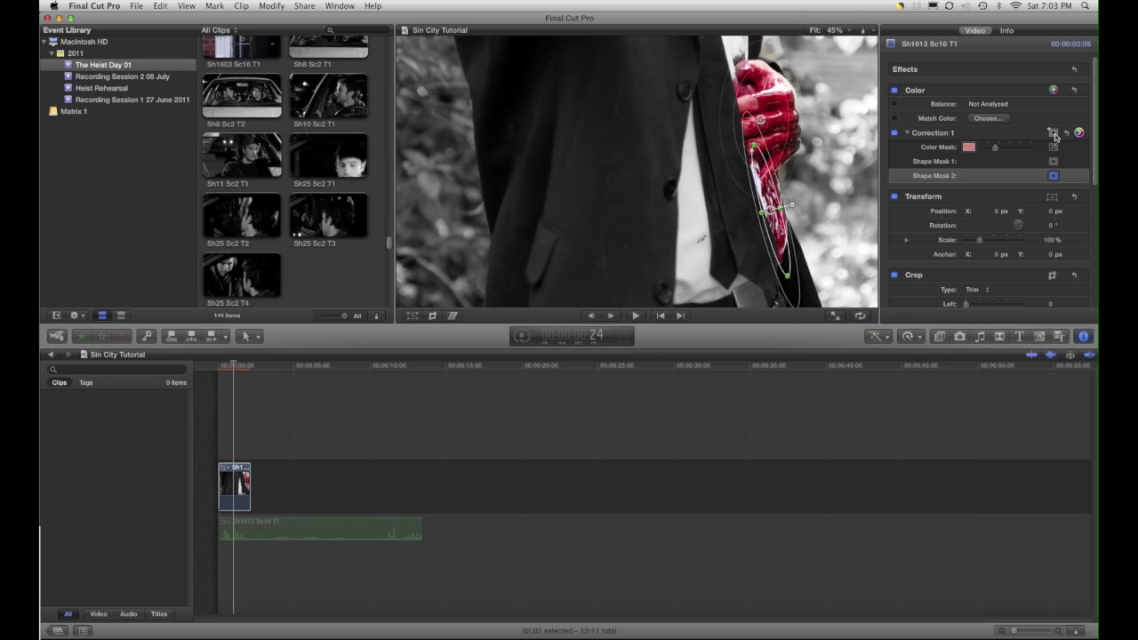
{"action": "left_click", "coordinate": [1054, 177]}
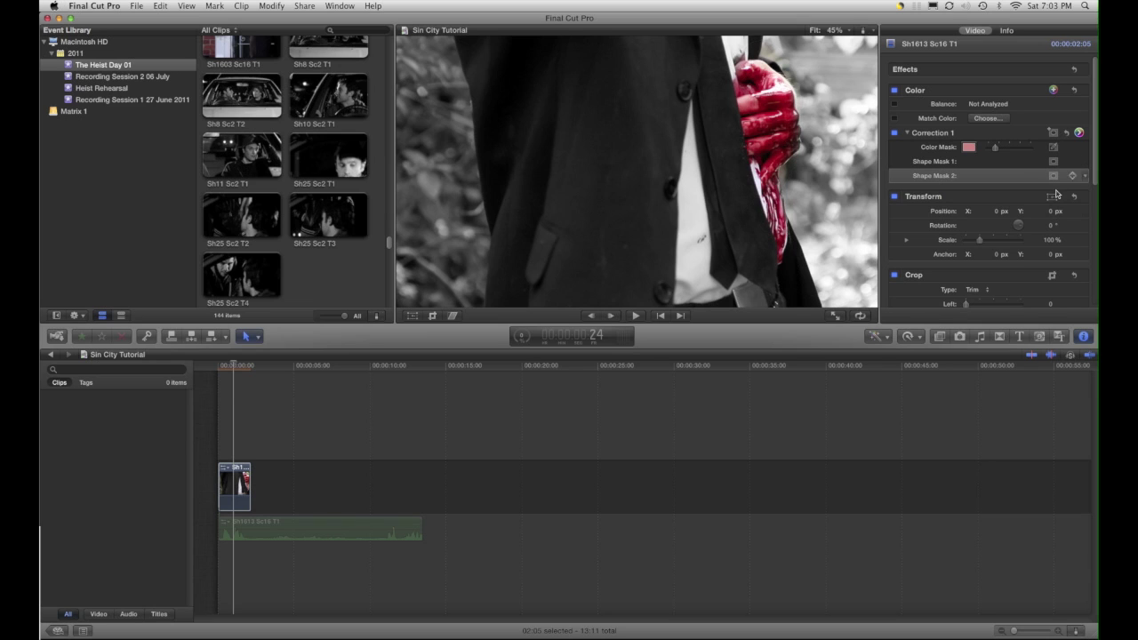
Step: Play the clip from its start to check how the masks follow the moving hand
{"action": "left_click", "coordinate": [101, 533]}
{"action": "mouse_move", "coordinate": [235, 366]}
{"action": "left_mouse_down"}
{"action": "mouse_move", "coordinate": [221, 367]}
{"action": "mouse_move", "coordinate": [249, 370]}
{"action": "mouse_move", "coordinate": [219, 367]}
{"action": "left_mouse_up"}
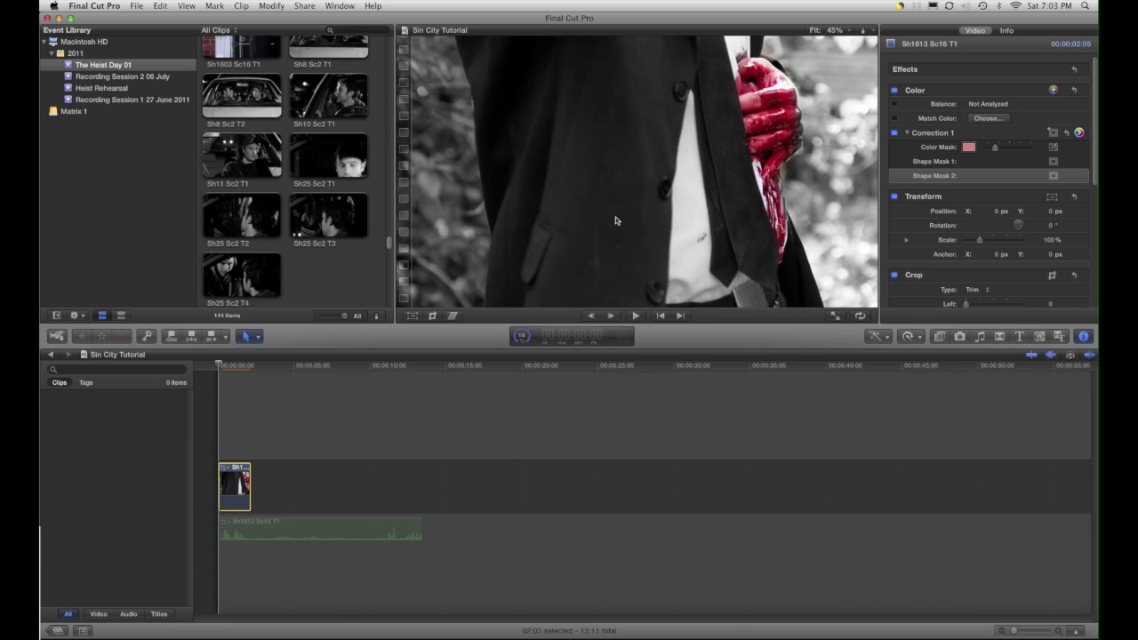
{"action": "key", "text": "space"}
{"action": "key", "text": "space"}
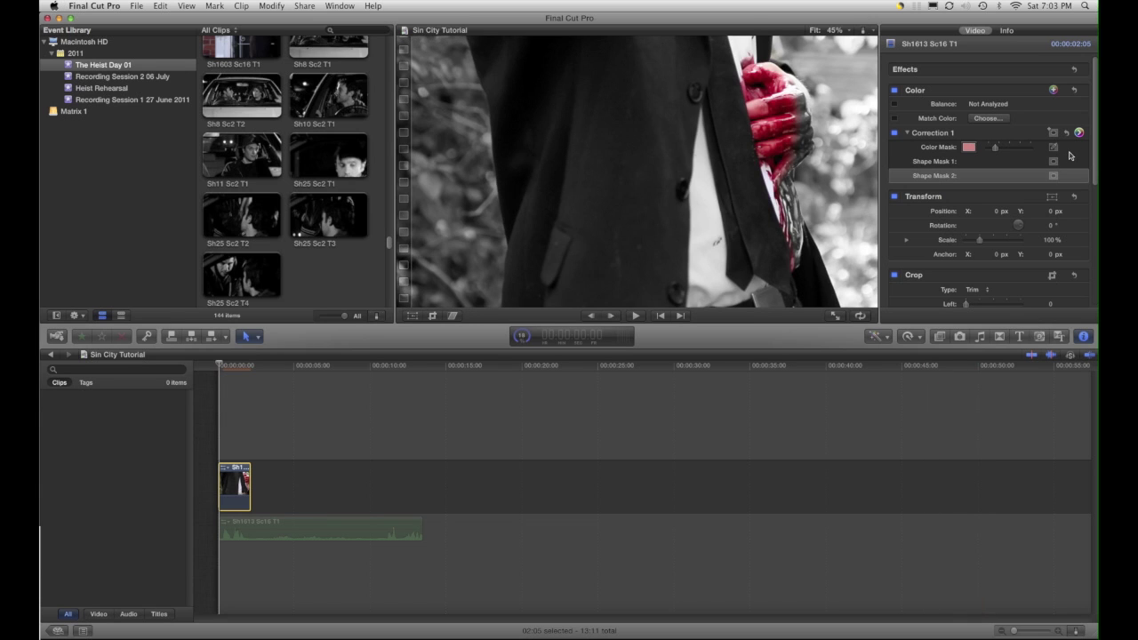
Step: Keyframe Shape Masks 1 and 2 at the clip's start and align them with the fist and the bloody area below it
{"action": "left_click", "coordinate": [1052, 162]}
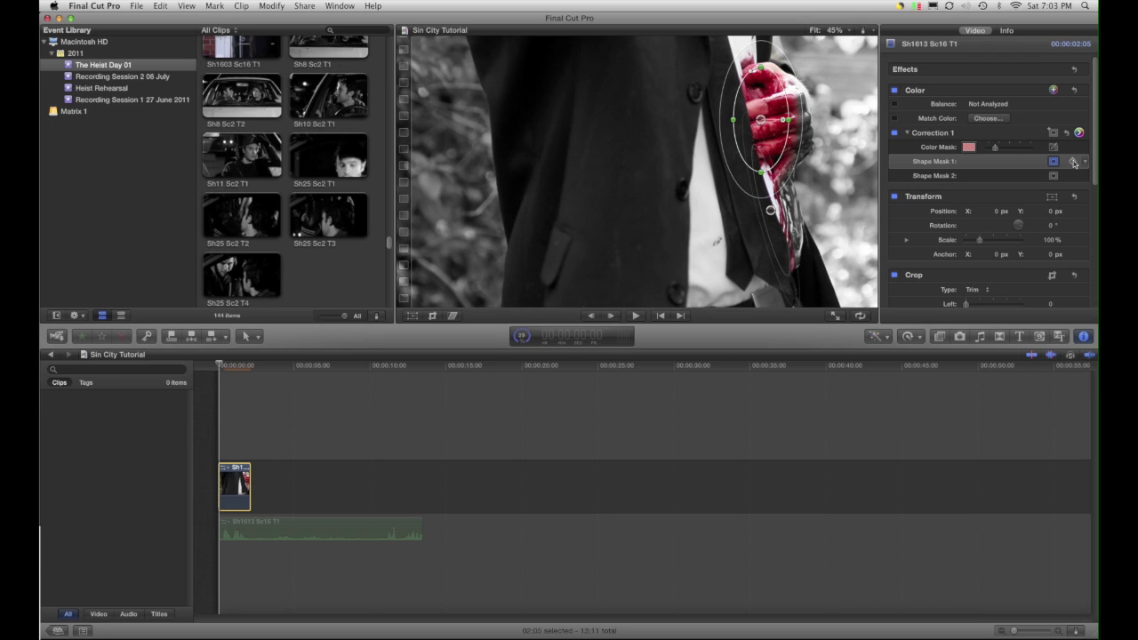
{"action": "left_click", "coordinate": [1073, 162]}
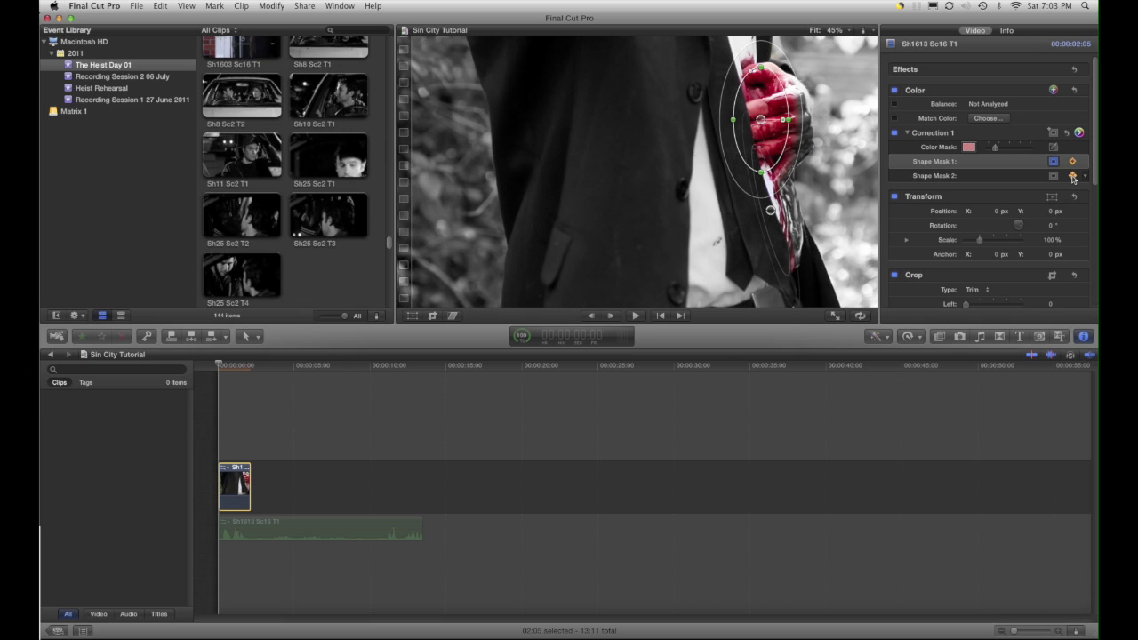
{"action": "left_click_drag", "start_coordinate": [761, 120], "coordinate": [769, 119]}
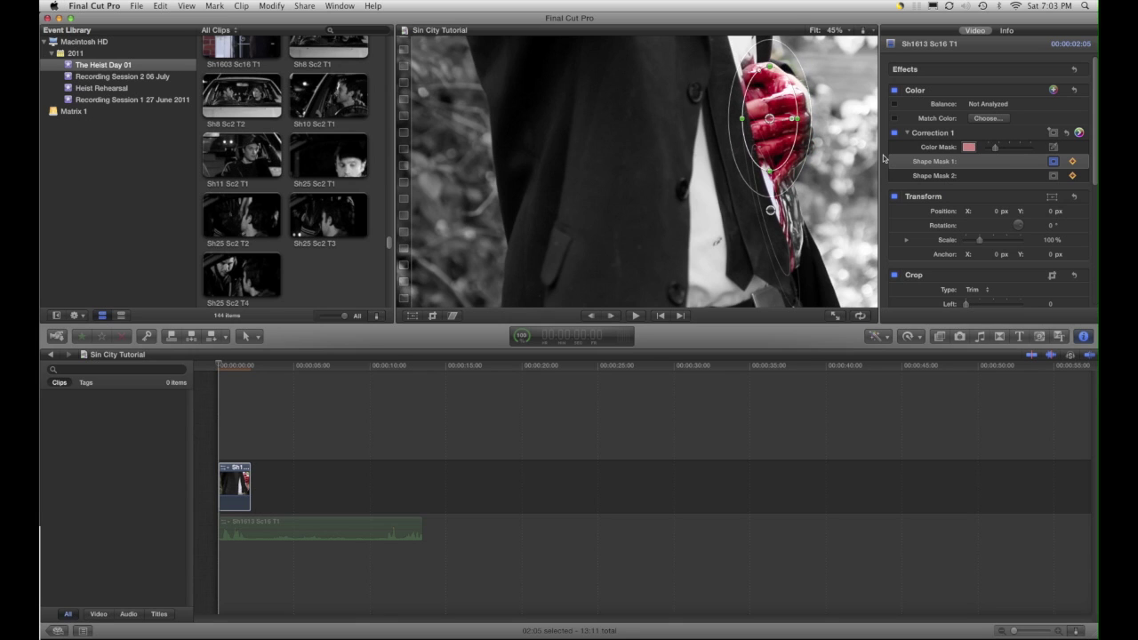
{"action": "left_click", "coordinate": [1053, 176]}
{"action": "left_click_drag", "start_coordinate": [771, 211], "coordinate": [785, 206]}
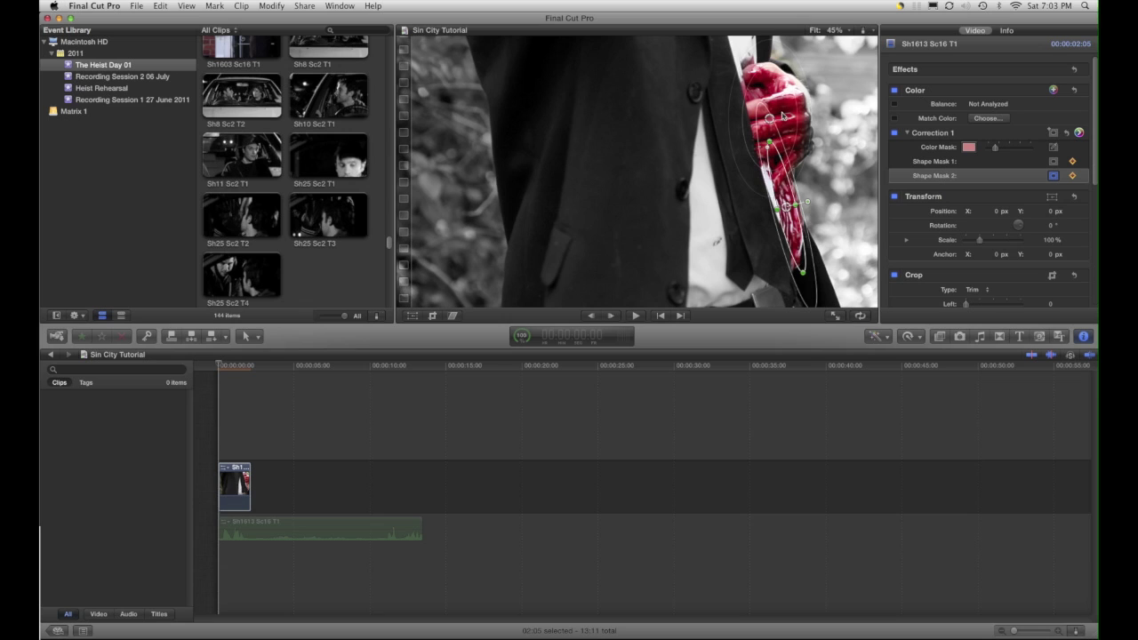
{"action": "left_click", "coordinate": [1052, 161]}
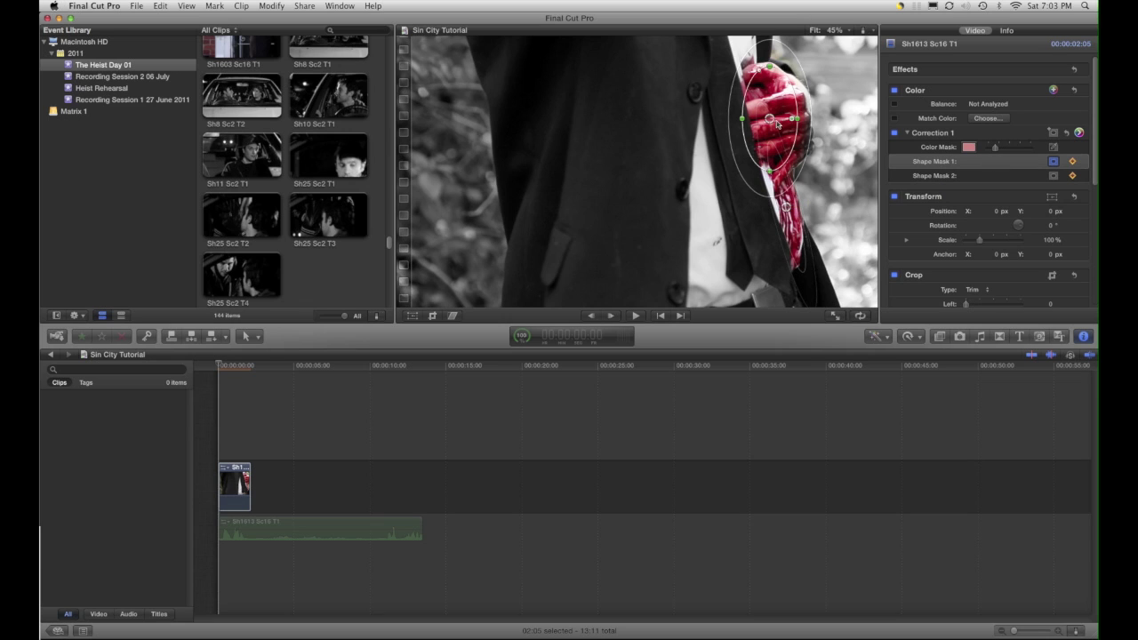
{"action": "left_click_drag", "start_coordinate": [770, 119], "coordinate": [777, 126]}
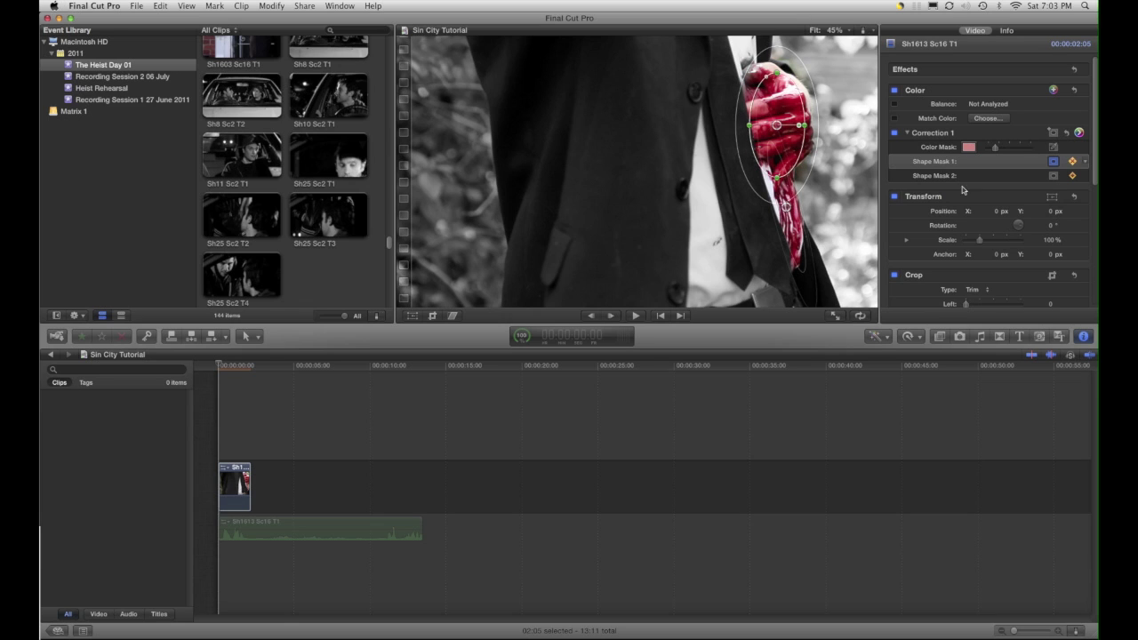
Step: Add keyframes for both shape masks at frame 11 and shift the masks to match the hand's position there
{"action": "left_click_drag", "start_coordinate": [220, 368], "coordinate": [224, 368]}
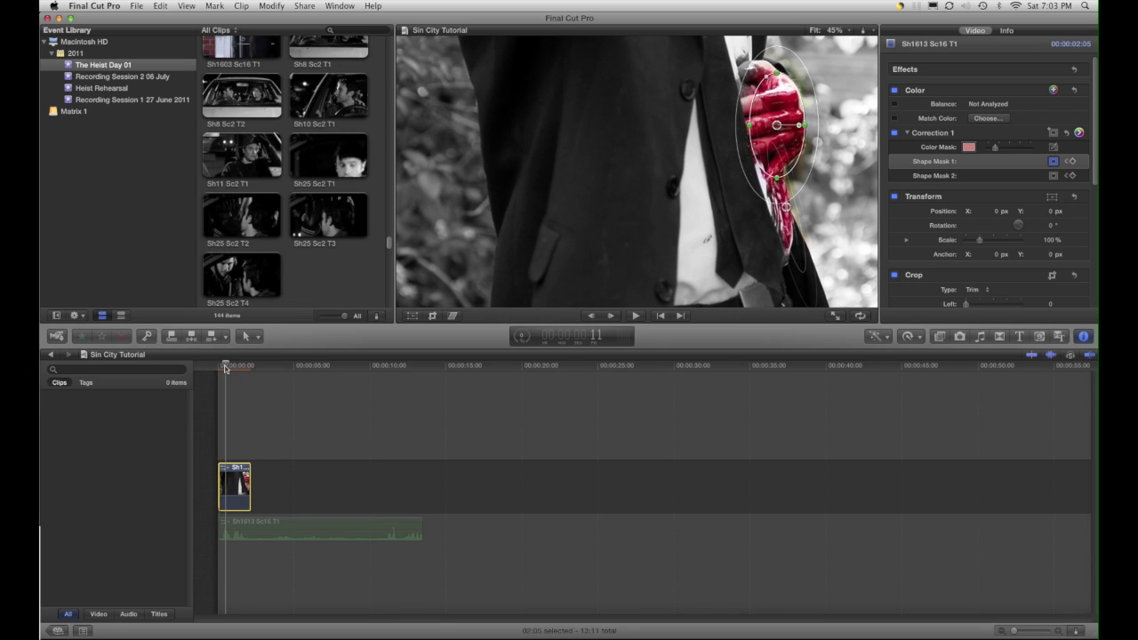
{"action": "left_click", "coordinate": [1072, 160]}
{"action": "left_click", "coordinate": [1072, 175]}
{"action": "left_click_drag", "start_coordinate": [776, 125], "coordinate": [764, 125]}
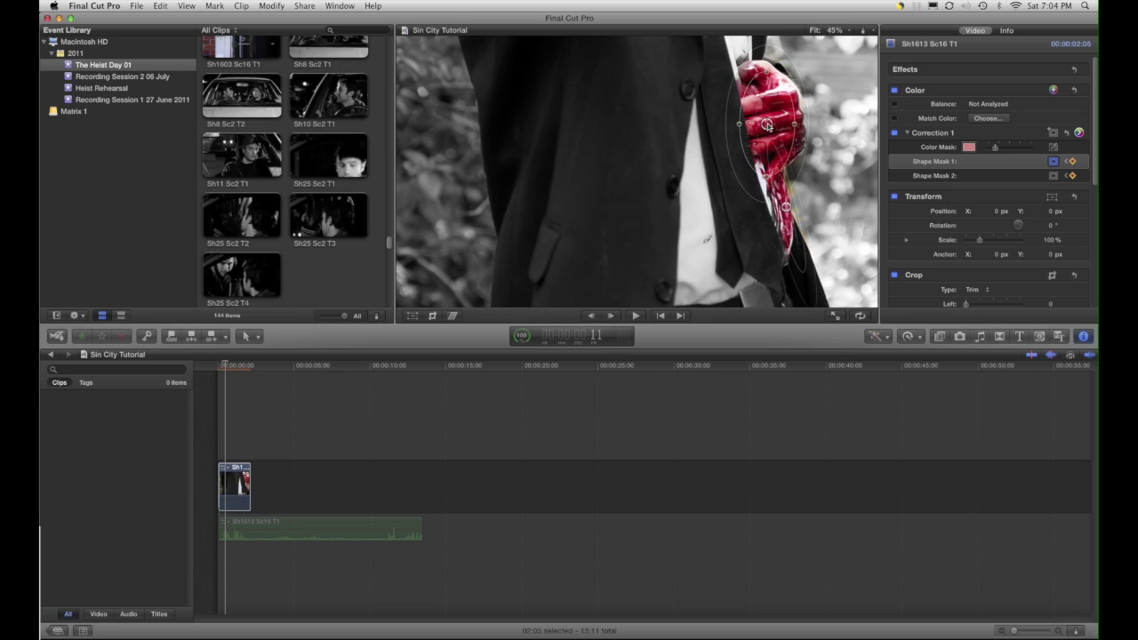
{"action": "left_click_drag", "start_coordinate": [787, 208], "coordinate": [780, 208]}
Step: Keyframe both shape masks at 1:15 and move them back onto the fist and the bloody area below it
{"action": "left_click_drag", "start_coordinate": [226, 365], "coordinate": [244, 368]}
{"action": "left_click", "coordinate": [1071, 161]}
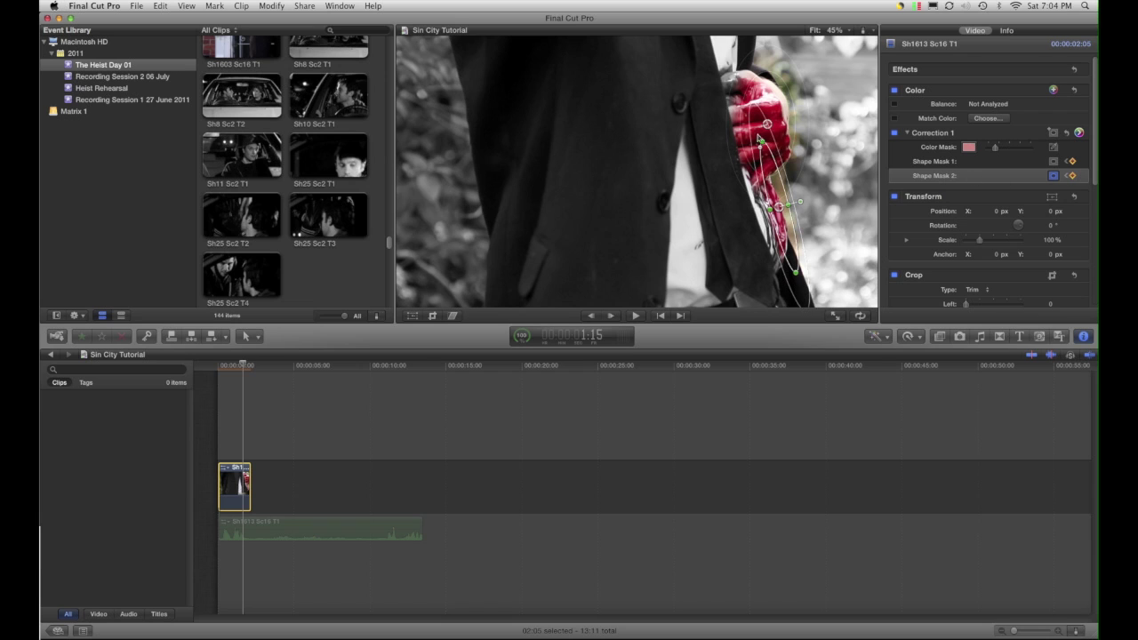
{"action": "left_click_drag", "start_coordinate": [762, 107], "coordinate": [764, 121]}
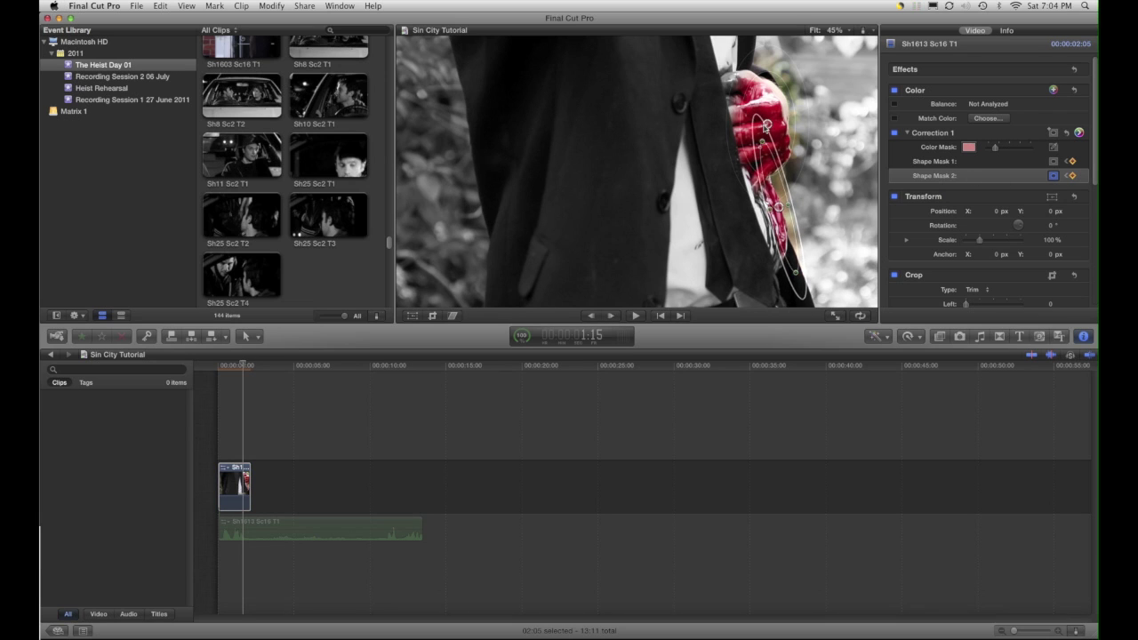
{"action": "left_click_drag", "start_coordinate": [779, 208], "coordinate": [771, 213]}
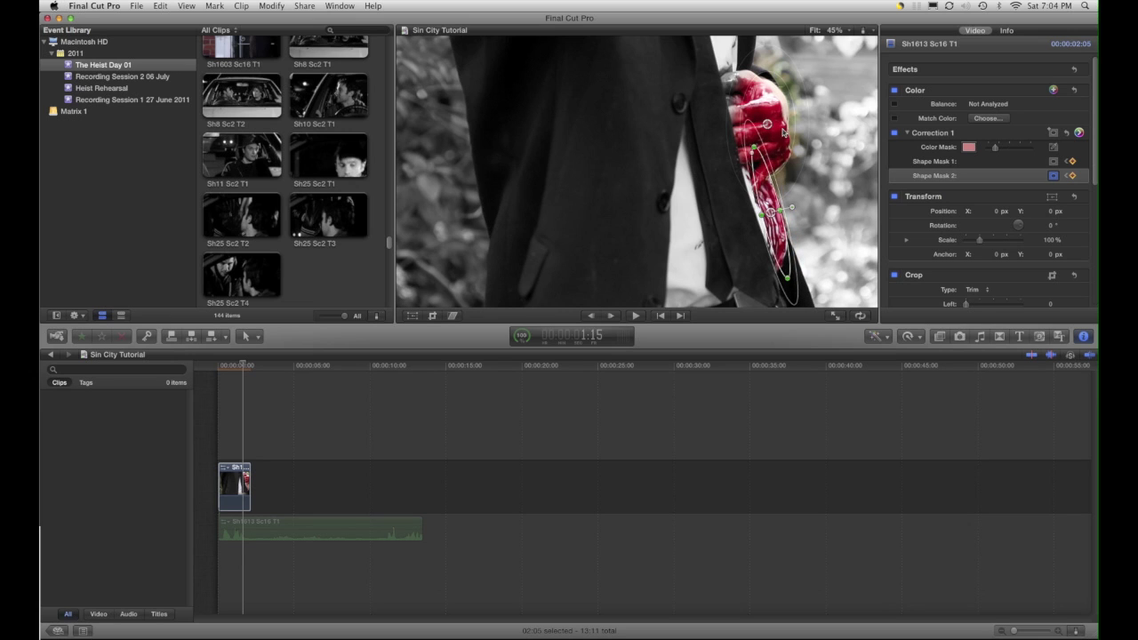
{"action": "left_click_drag", "start_coordinate": [767, 124], "coordinate": [752, 130]}
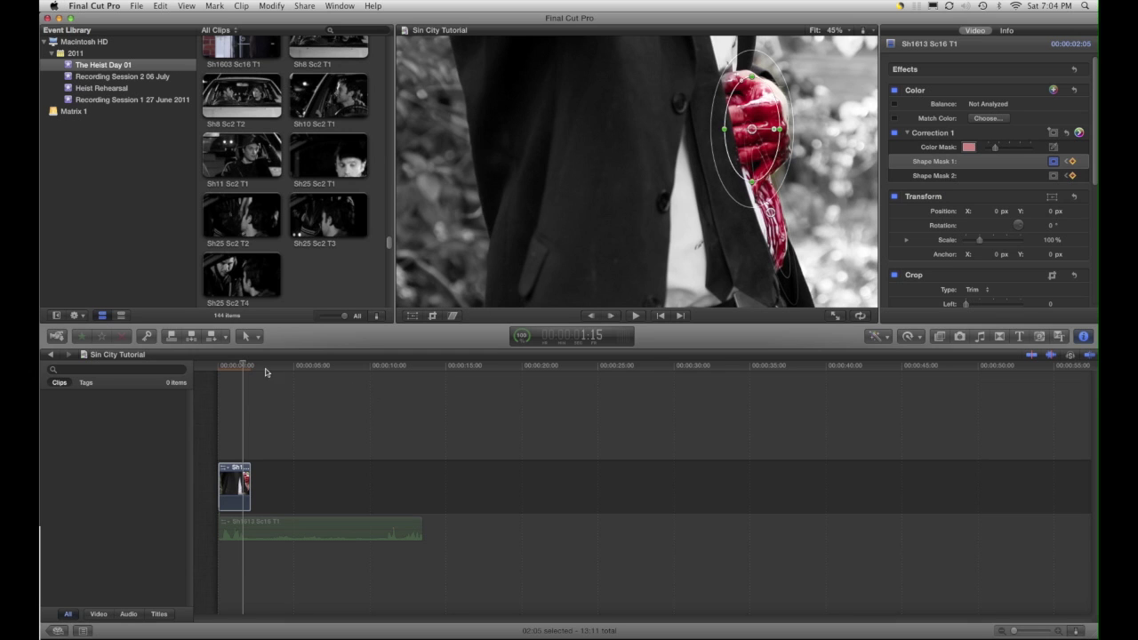
{"action": "mouse_move", "coordinate": [237, 364]}
{"action": "left_mouse_down"}
{"action": "mouse_move", "coordinate": [220, 366]}
{"action": "mouse_move", "coordinate": [242, 378]}
{"action": "left_mouse_up"}
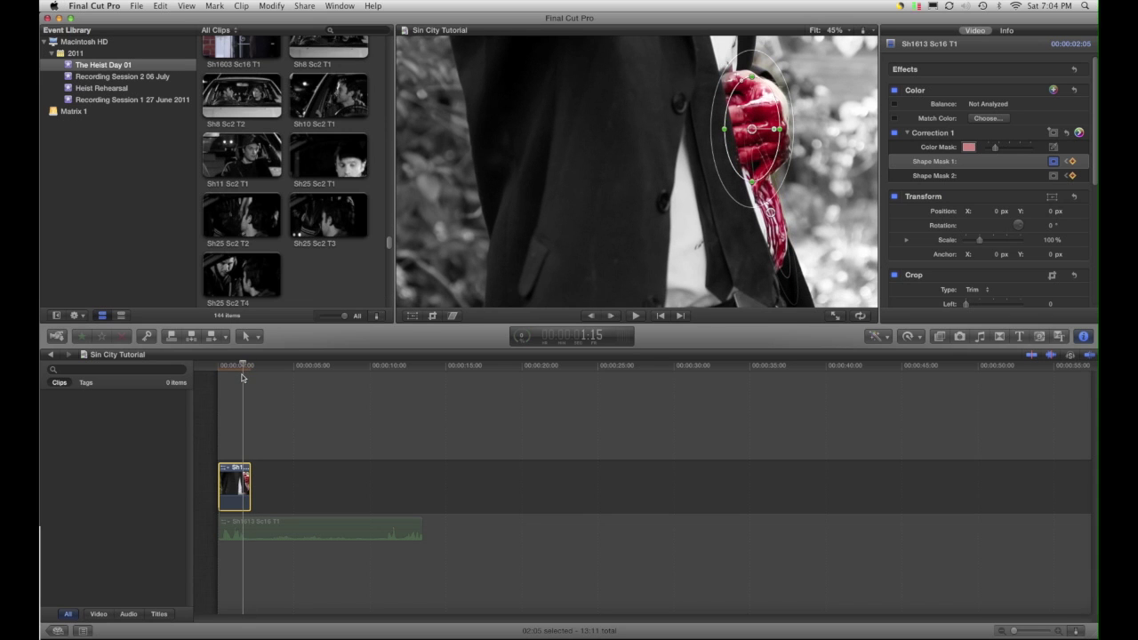